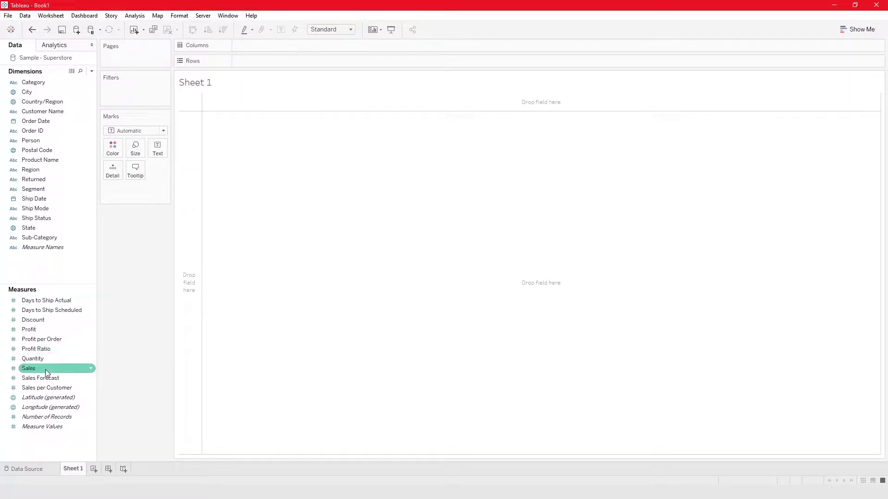
# Drag Sales onto Sheet 1 so SUM(Sales) shows as the single value 2,901,886.
pyautogui.moveTo(45, 369); pyautogui.dragTo(285, 175)
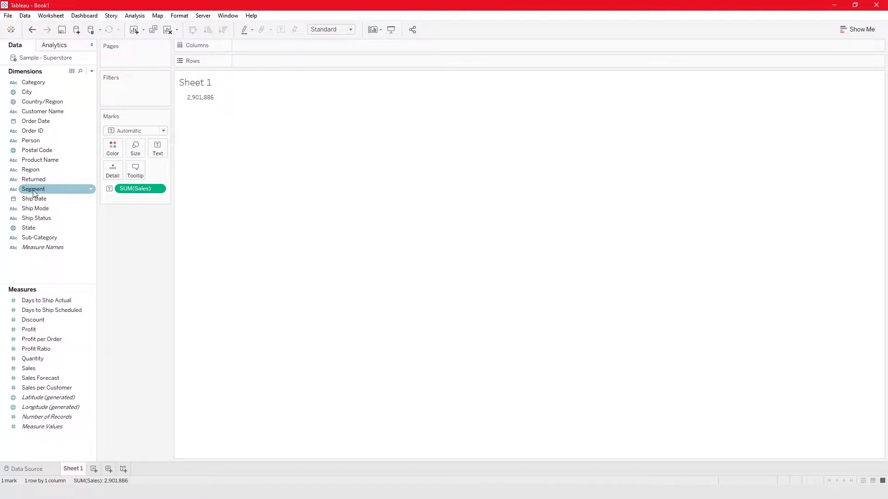
# Place Segment, then Region, on the Rows shelf, splitting Sales into 12 values.
pyautogui.moveTo(34, 192); pyautogui.dragTo(264, 48)
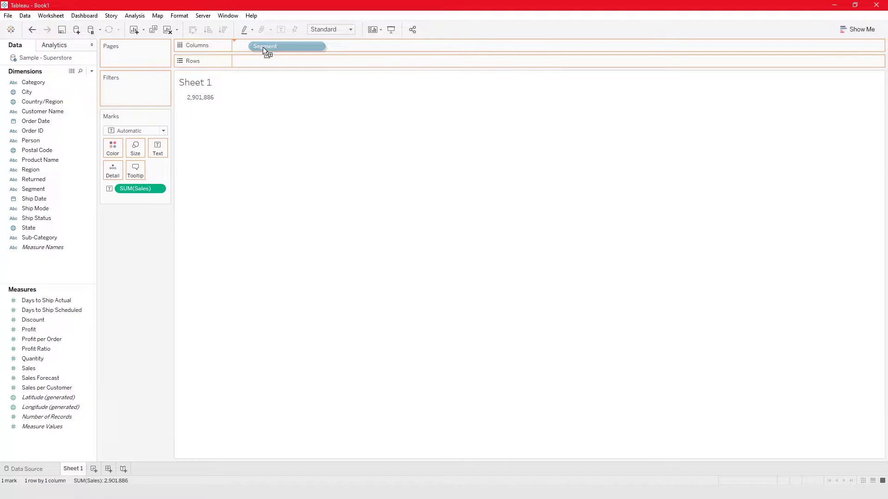
pyautogui.moveTo(263, 46); pyautogui.dragTo(259, 60)
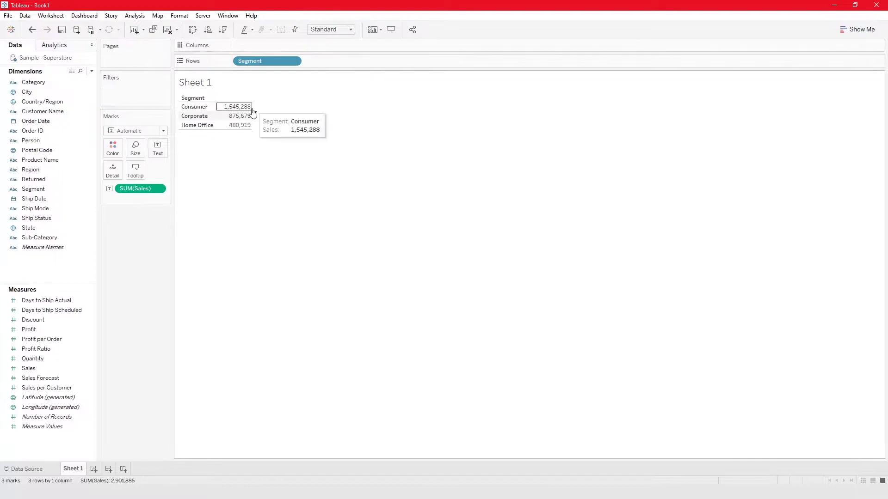
pyautogui.moveTo(248, 130)
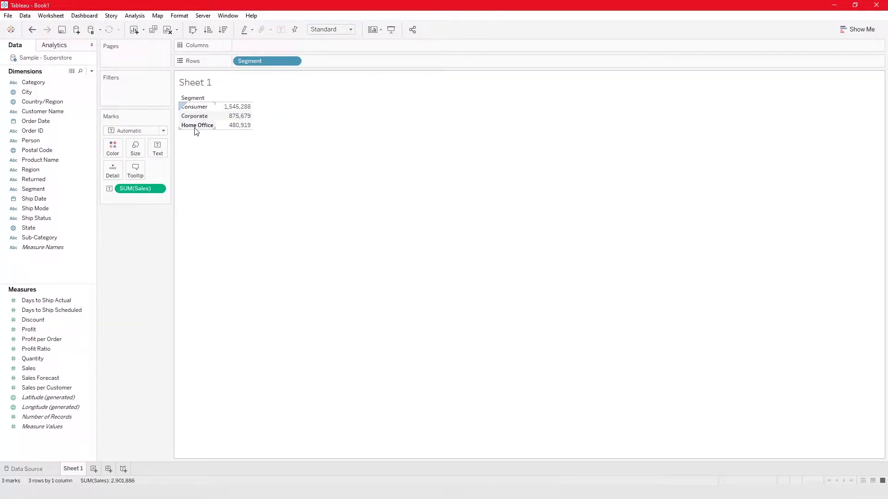
pyautogui.click(70, 238)
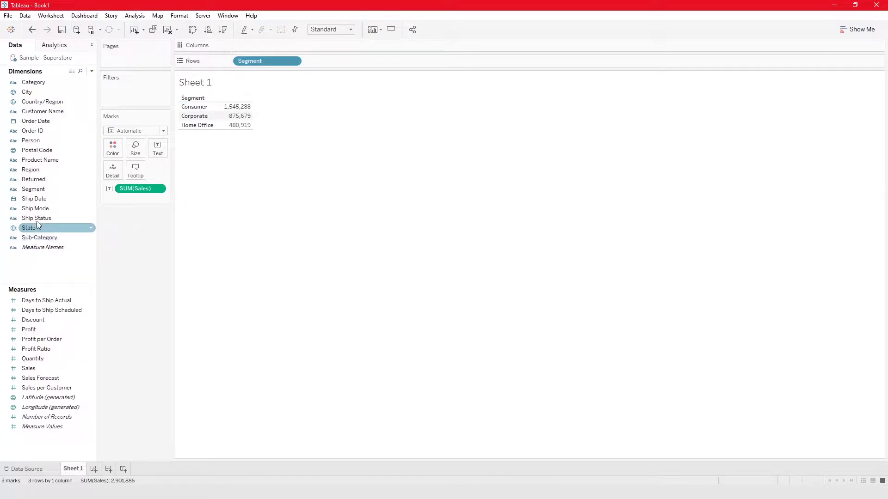
pyautogui.moveTo(30, 169); pyautogui.dragTo(359, 65)
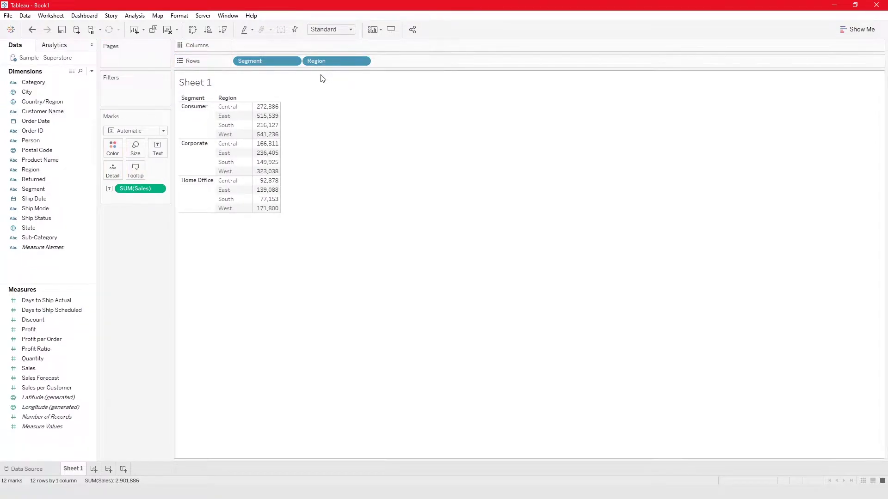
pyautogui.moveTo(266, 128)
# Open View Data for the Superstore records and limit it to the first 5 rows.
pyautogui.click(71, 72)
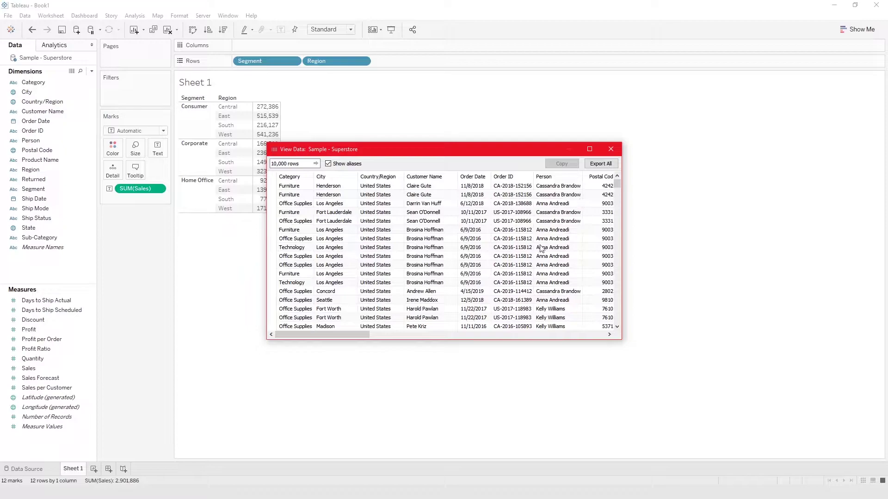
pyautogui.moveTo(340, 334)
pyautogui.mouseDown()
pyautogui.moveTo(600, 337)
pyautogui.moveTo(325, 333)
pyautogui.mouseUp()
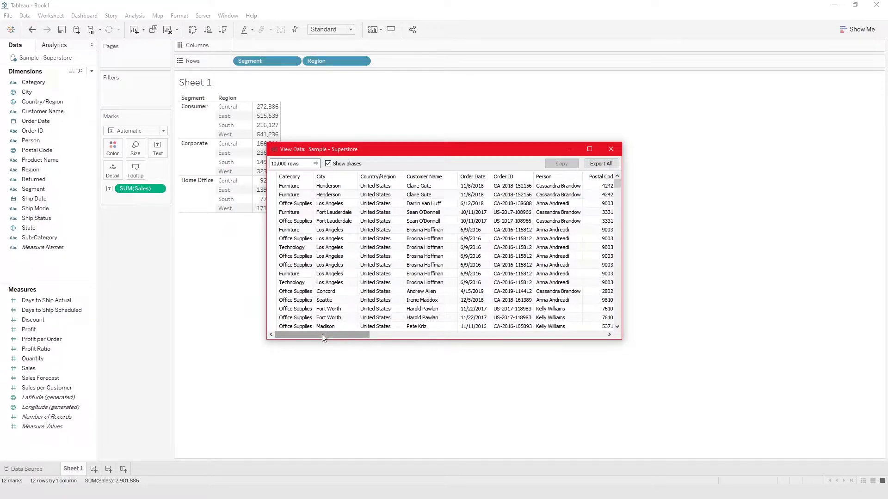
pyautogui.moveTo(322, 334)
pyautogui.mouseDown()
pyautogui.moveTo(571, 333)
pyautogui.moveTo(307, 332)
pyautogui.mouseUp()
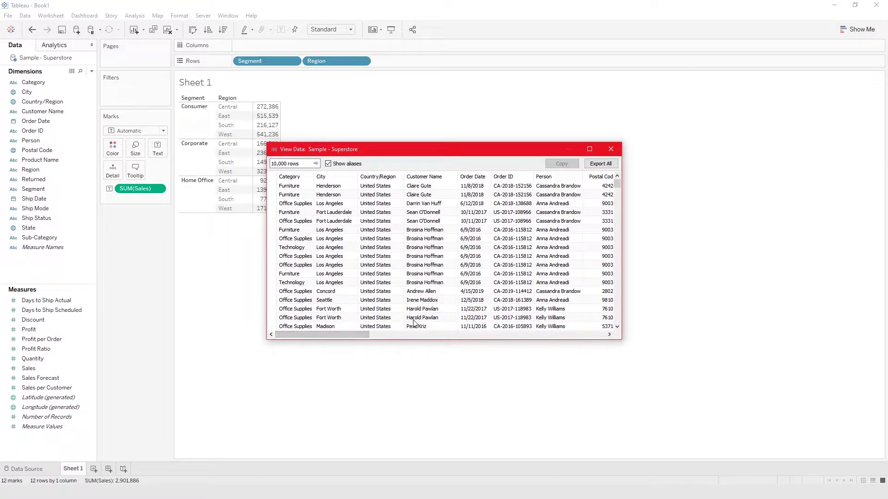
pyautogui.click(280, 164)
pyautogui.doubleClick(279, 164)
pyautogui.write('1')
pyautogui.write('5')
pyautogui.press('Return')
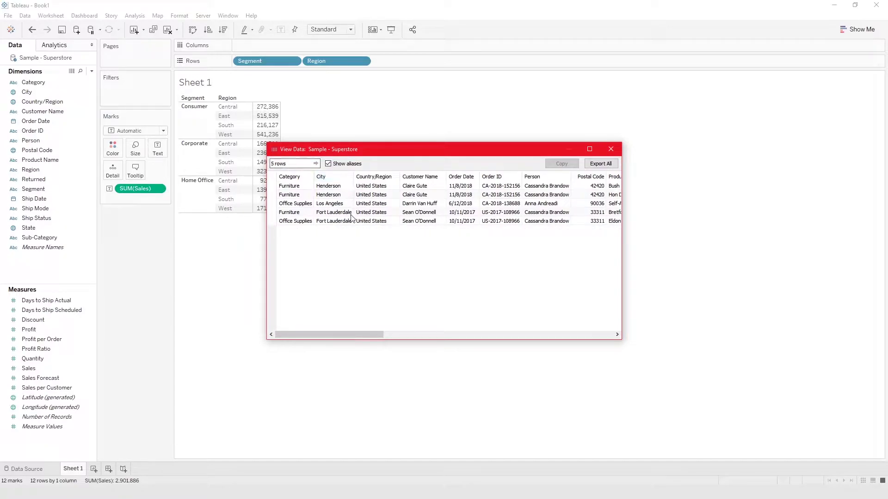
# Move the Country/Region, Person and Postal Code columns left in View Data, then close it.
pyautogui.click(366, 178)
pyautogui.moveTo(367, 178); pyautogui.dragTo(335, 178)
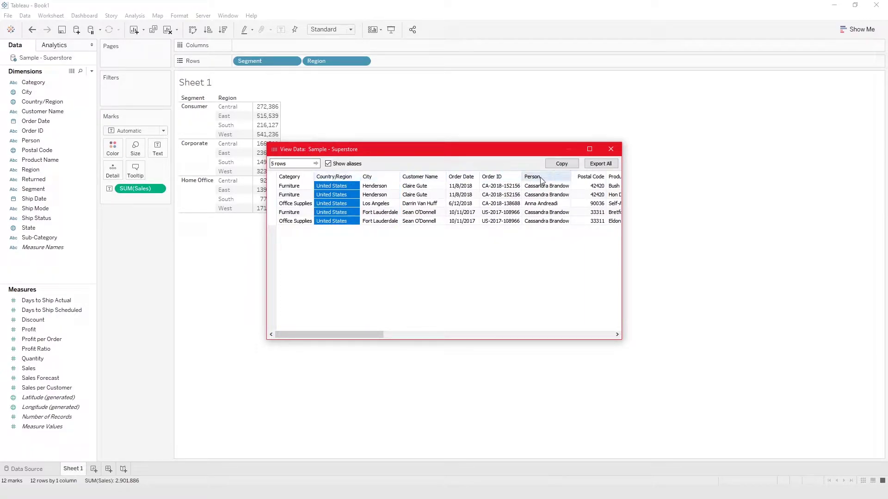
pyautogui.moveTo(534, 176); pyautogui.dragTo(365, 176)
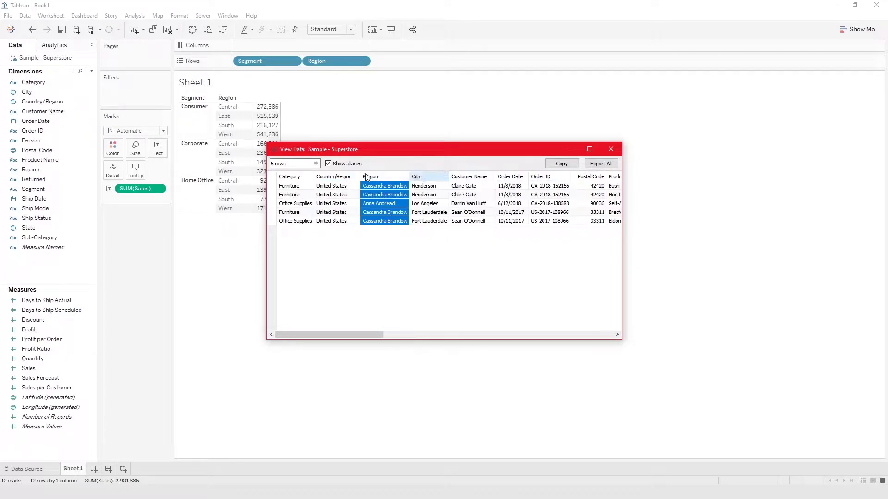
pyautogui.moveTo(591, 176); pyautogui.dragTo(448, 178)
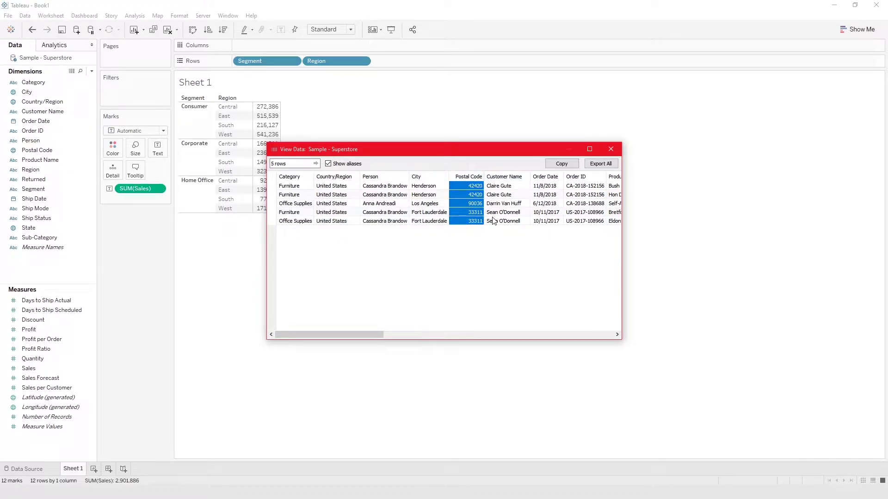
pyautogui.moveTo(365, 335)
pyautogui.mouseDown()
pyautogui.moveTo(619, 334)
pyautogui.moveTo(353, 331)
pyautogui.mouseUp()
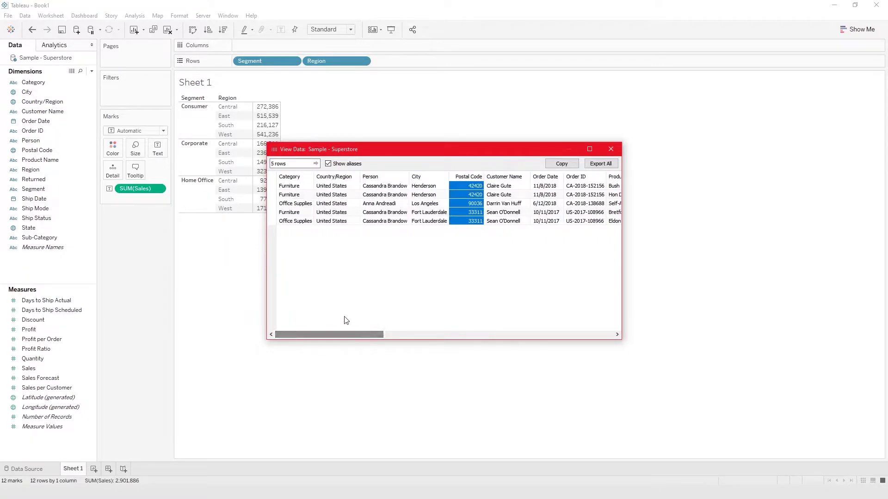
pyautogui.click(611, 149)
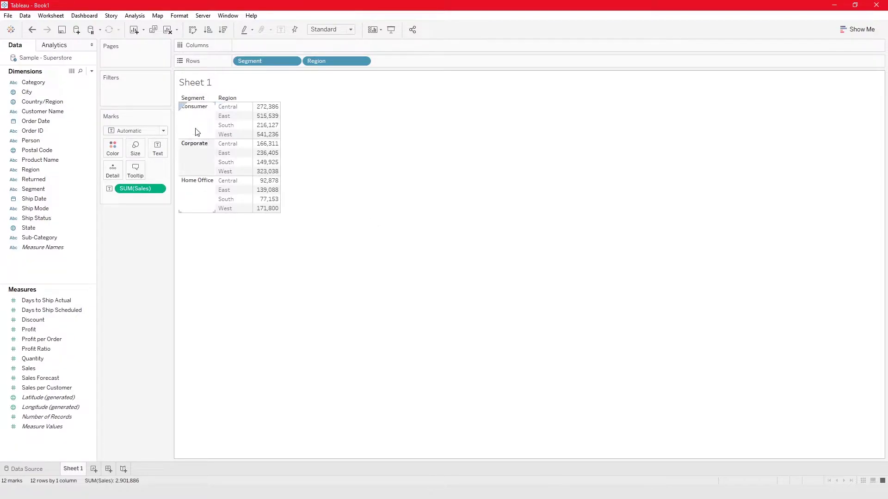
# Drop Sales Forecast onto the Sales values, giving 24 values via Measure Names/Measure Values.
pyautogui.moveTo(260, 138)
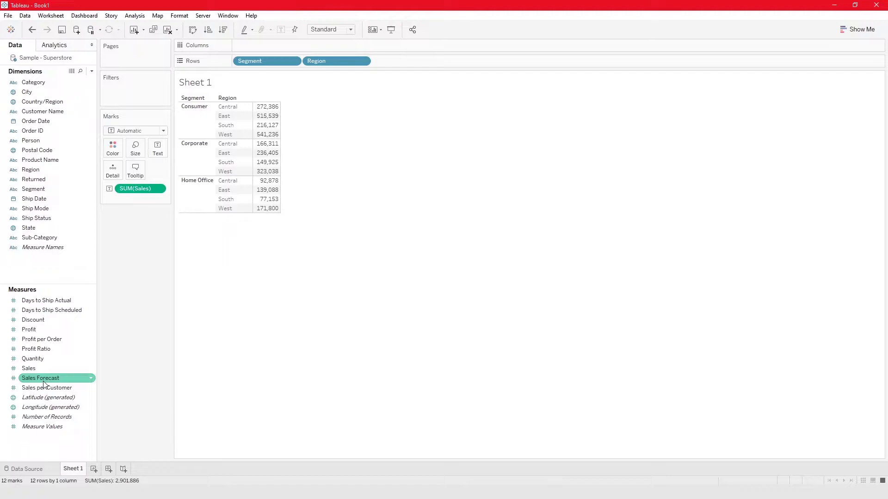
pyautogui.moveTo(43, 384); pyautogui.dragTo(71, 352)
pyautogui.moveTo(45, 379); pyautogui.dragTo(271, 166)
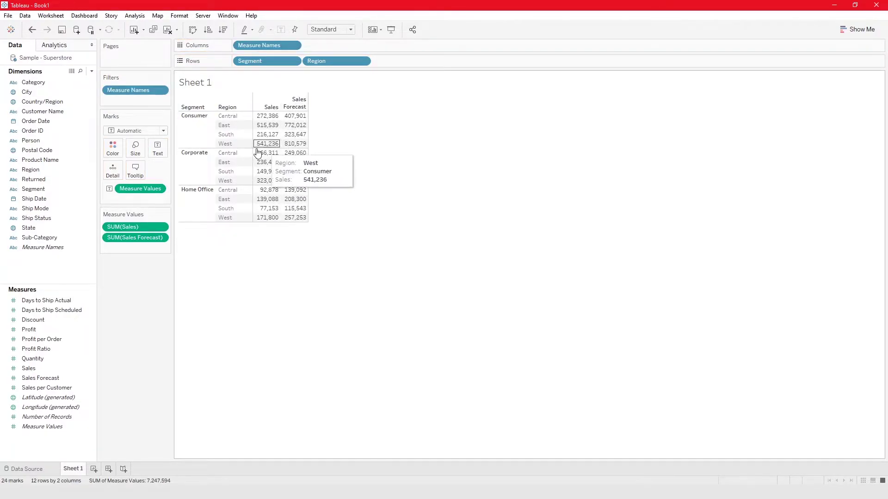
pyautogui.moveTo(302, 211)
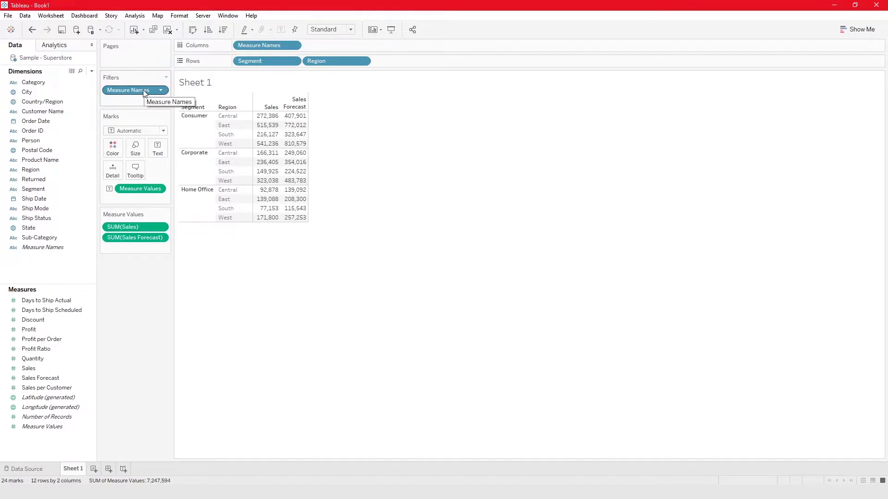
# Edit the Measure Names filter to also include Profit and Quantity.
pyautogui.click(161, 91)
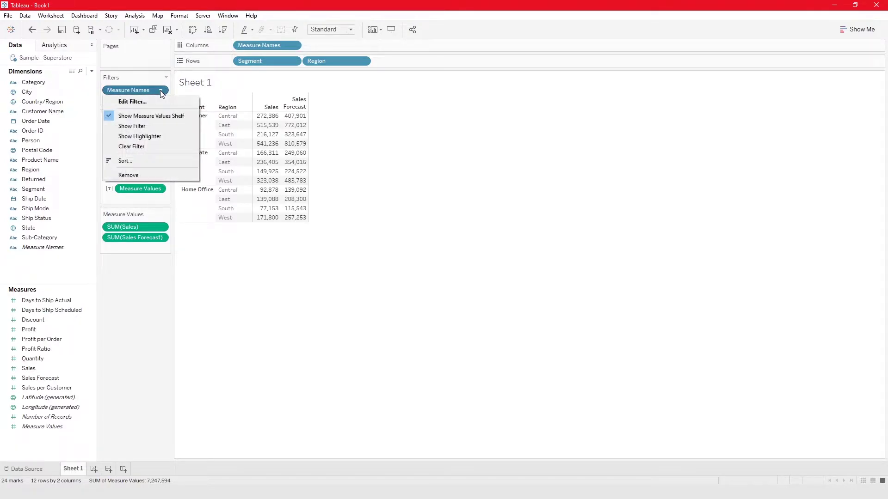
pyautogui.click(137, 102)
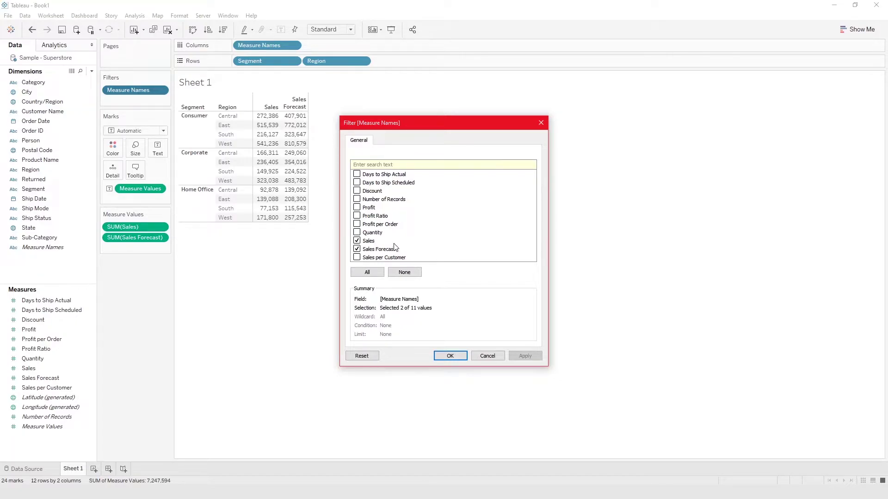
pyautogui.click(357, 208)
pyautogui.click(358, 233)
pyautogui.click(453, 360)
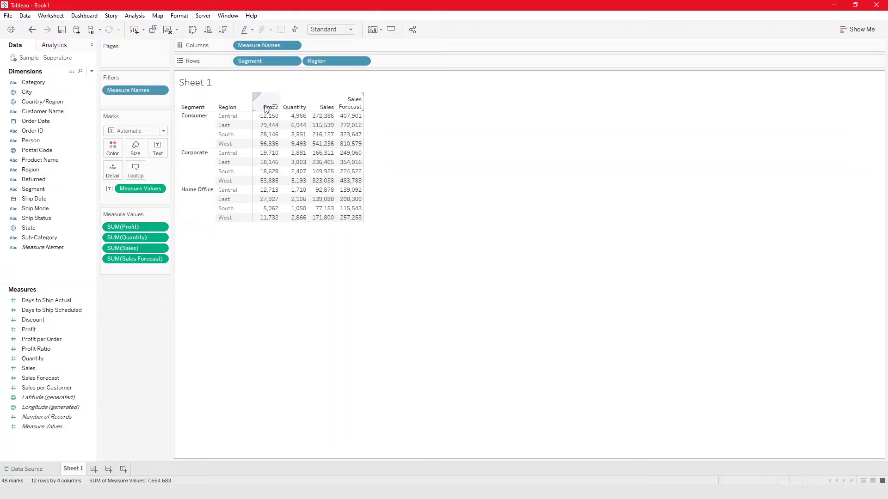
# Drag SUM(Quantity) off the Measure Values card, leaving Profit, Sales and Sales Forecast.
pyautogui.moveTo(299, 127)
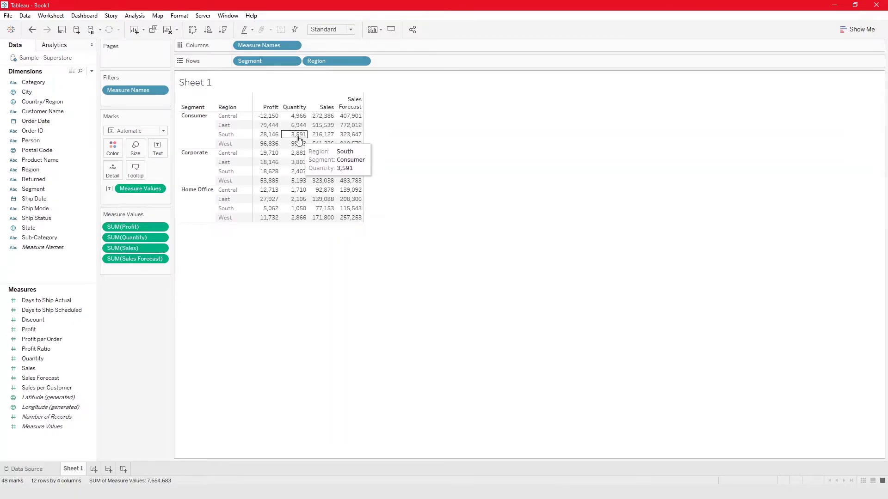
pyautogui.moveTo(350, 124)
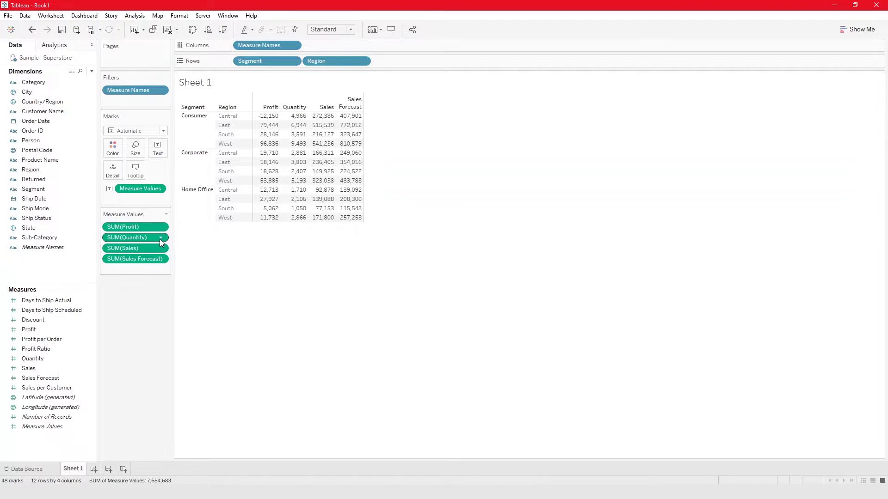
pyautogui.moveTo(147, 237); pyautogui.dragTo(26, 276)
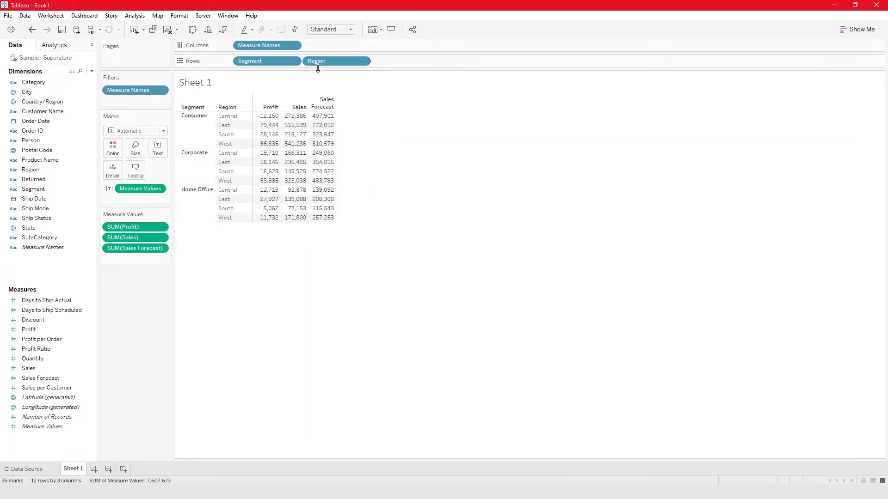
# Move the Region pill ahead of Segment on the Rows shelf.
pyautogui.moveTo(322, 64); pyautogui.dragTo(249, 68)
pyautogui.moveTo(333, 204)
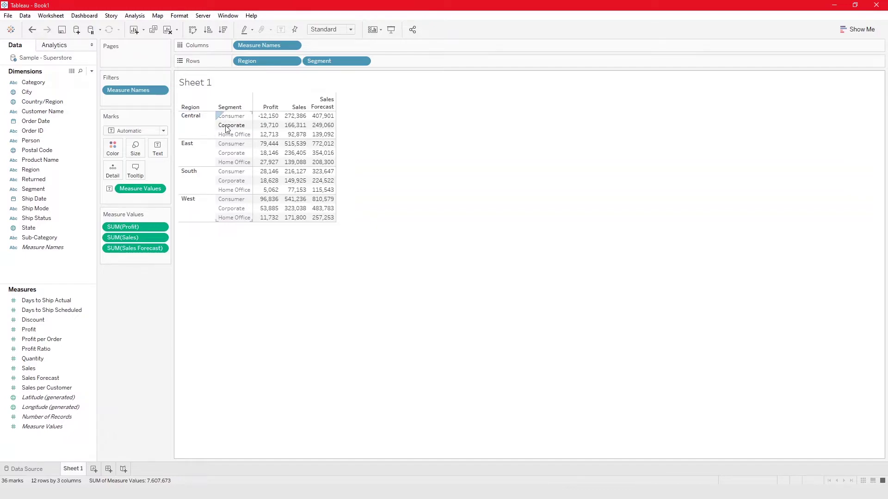
pyautogui.moveTo(269, 130)
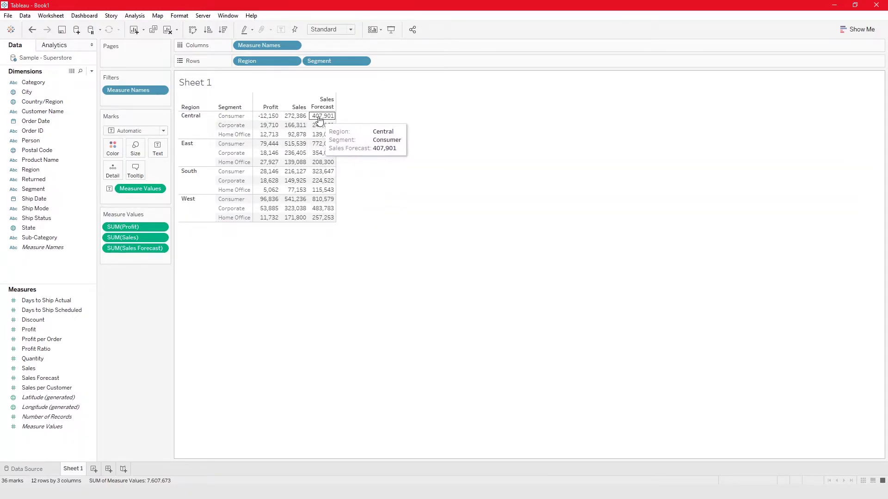
pyautogui.moveTo(324, 141)
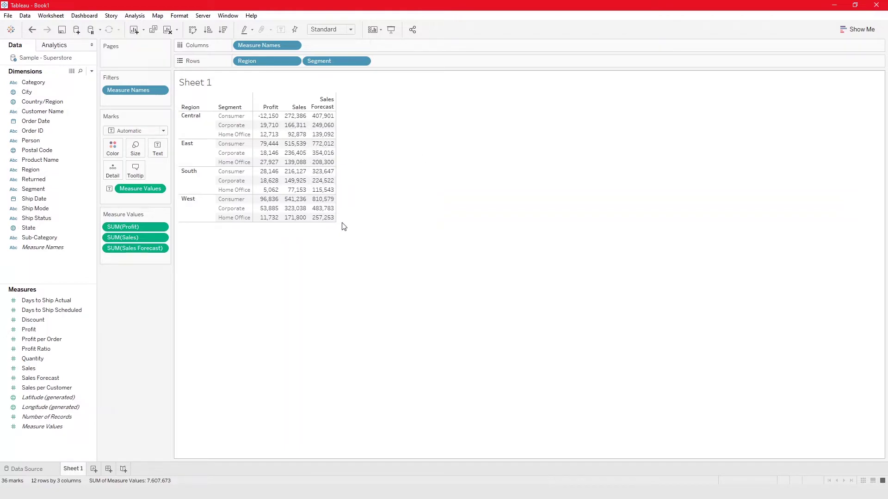
# Drag the header and row edges to widen the measure columns and make rows taller.
pyautogui.moveTo(336, 218); pyautogui.dragTo(361, 292)
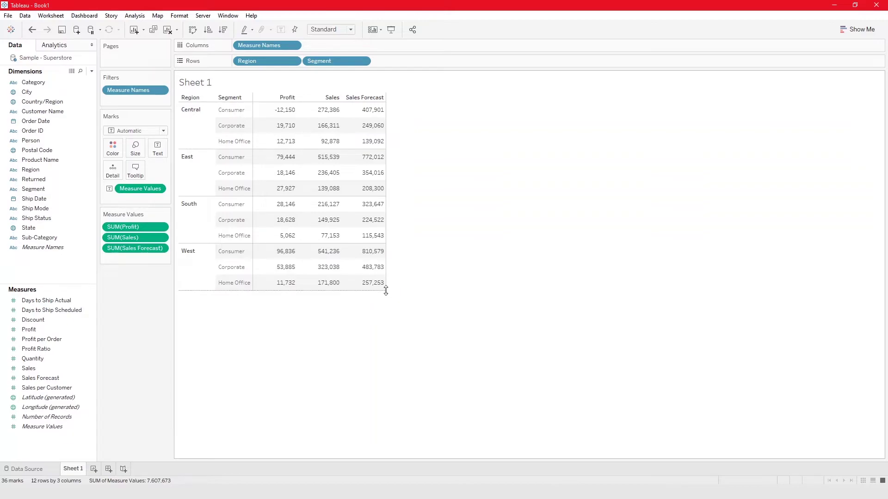
pyautogui.moveTo(386, 290); pyautogui.dragTo(383, 365)
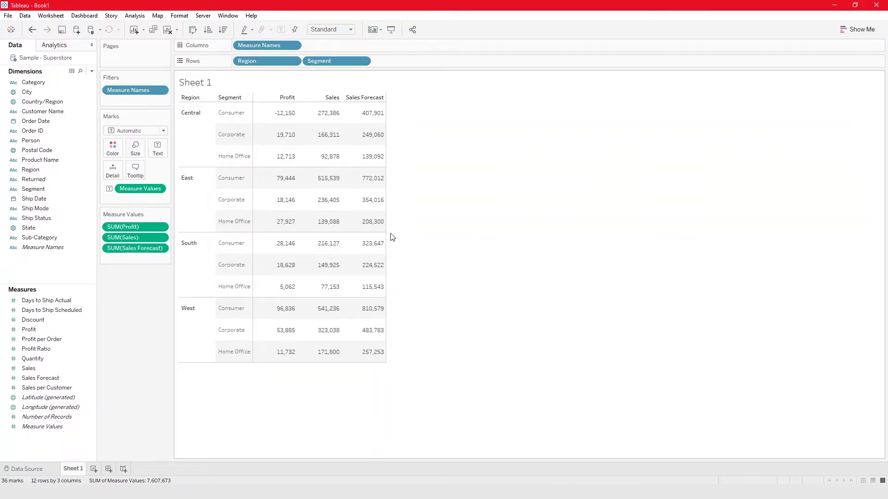
pyautogui.moveTo(385, 222); pyautogui.dragTo(479, 261)
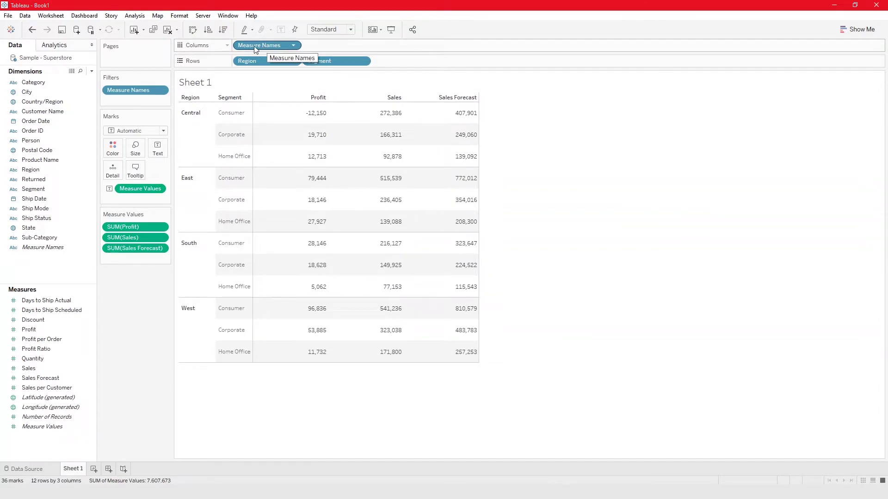
# Return Measure Names to Columns and add Region to Rows after Segment.
pyautogui.moveTo(249, 49); pyautogui.dragTo(390, 65)
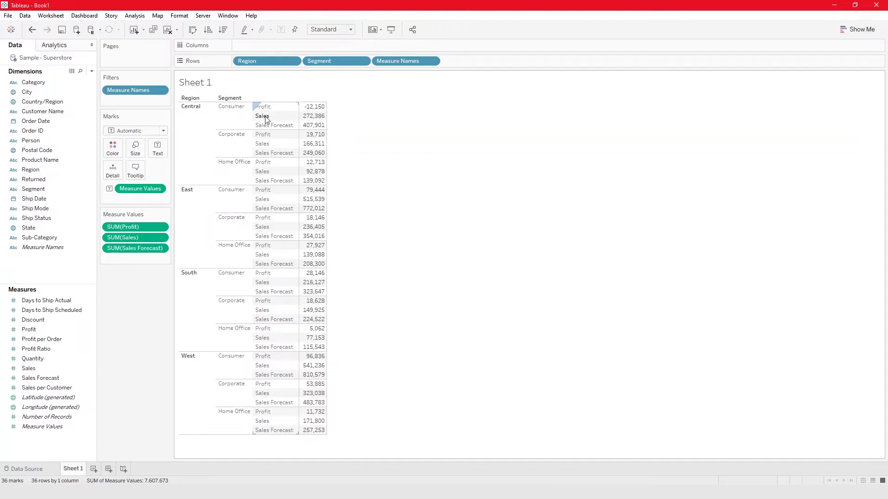
pyautogui.moveTo(396, 62); pyautogui.dragTo(258, 65)
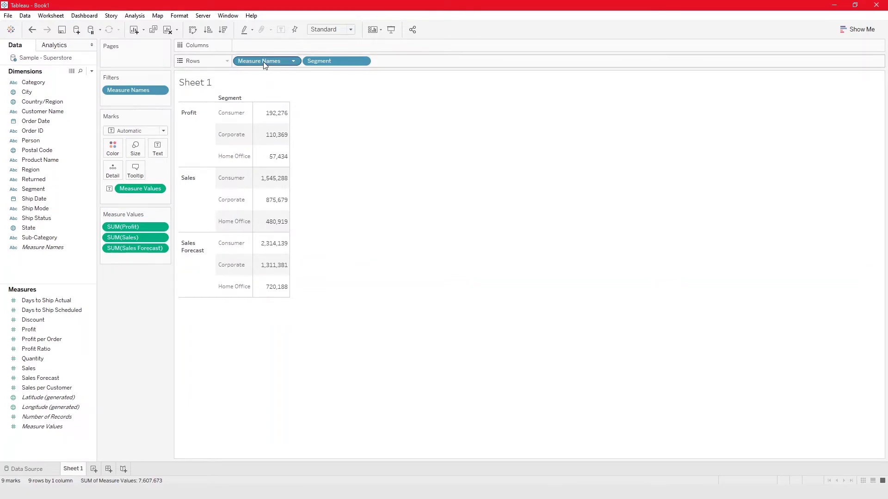
pyautogui.moveTo(267, 61); pyautogui.dragTo(270, 43)
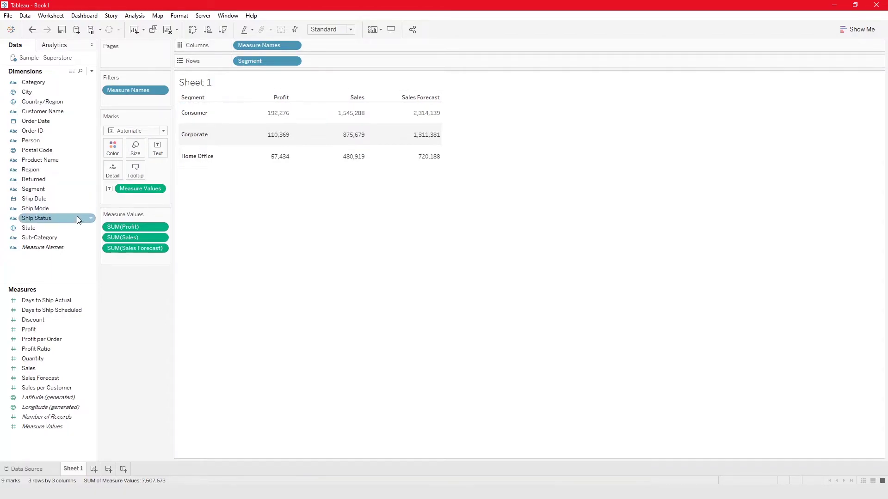
pyautogui.moveTo(48, 170); pyautogui.dragTo(388, 61)
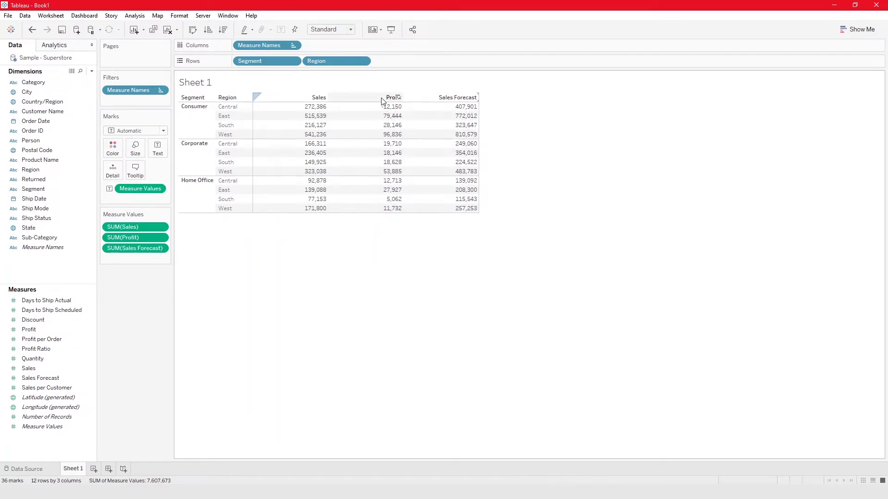
# Move Sales Forecast to the first column and place Sales ahead of Profit in the measure order.
pyautogui.click(286, 96)
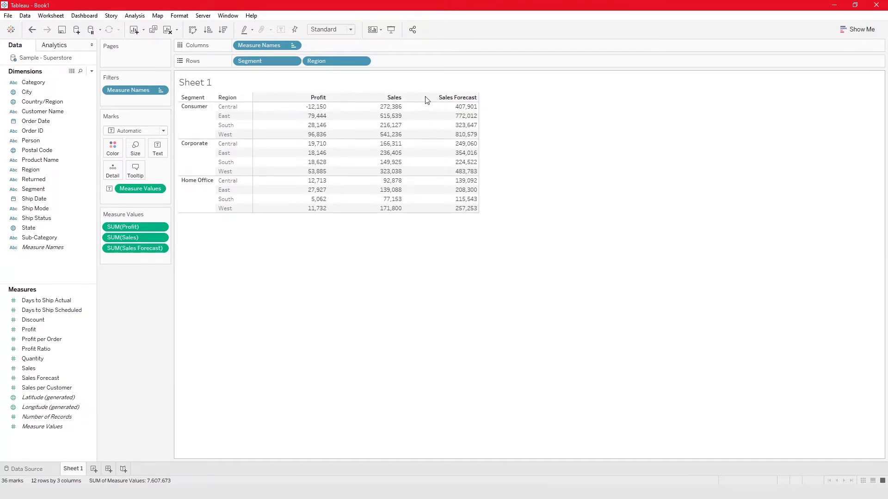
pyautogui.moveTo(278, 96); pyautogui.dragTo(274, 95)
pyautogui.moveTo(451, 102); pyautogui.dragTo(373, 101)
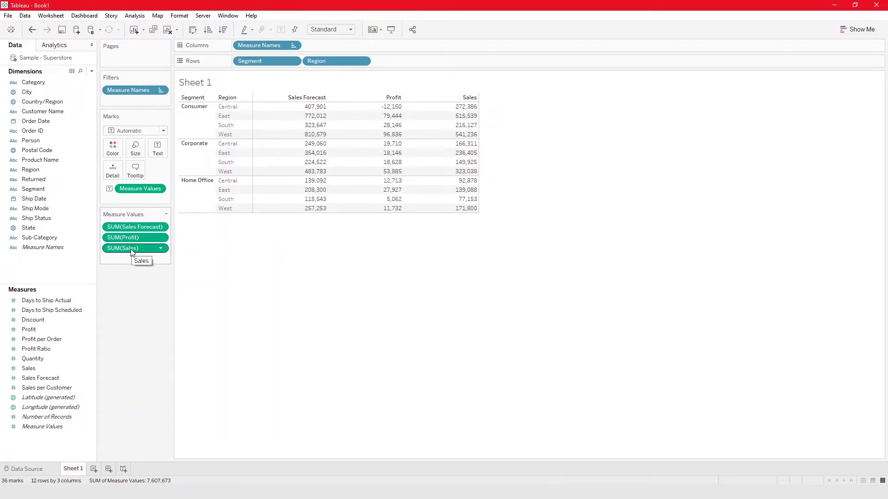
pyautogui.moveTo(132, 252); pyautogui.dragTo(131, 232)
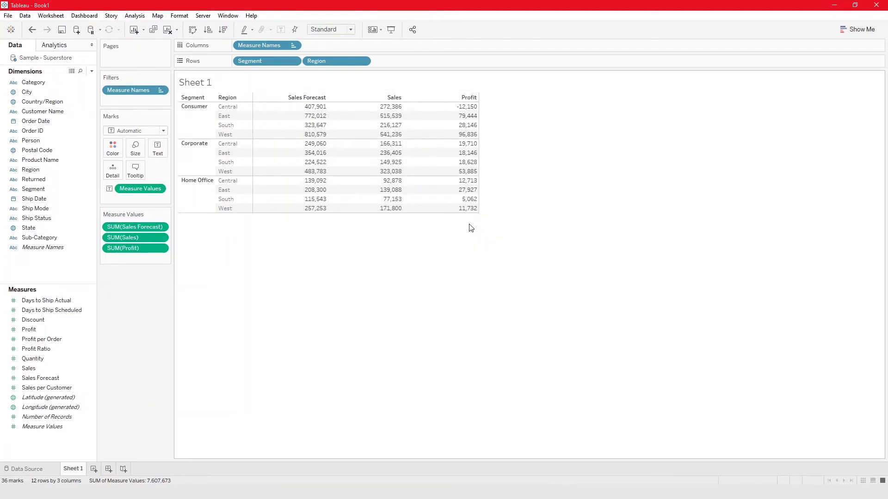
# Sort regions descending by Sales Forecast and nest Segment under Region on the Rows shelf.
pyautogui.click(322, 98)
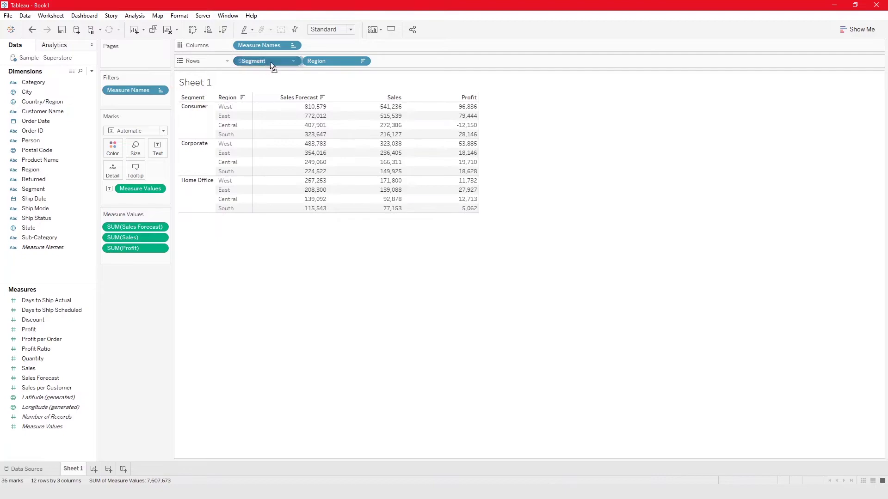
pyautogui.moveTo(270, 62); pyautogui.dragTo(365, 61)
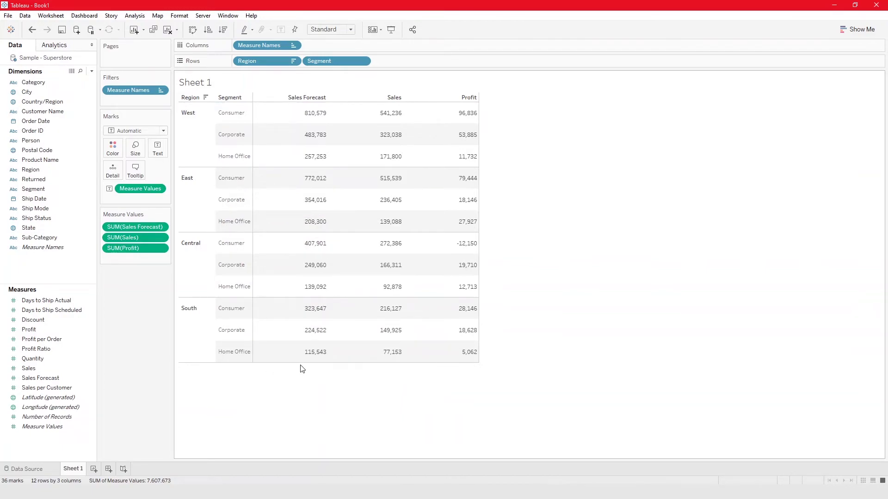
# Open Format Borders for Sheet 1 from a cell's menu and expand the Cell border choices.
pyautogui.rightClick(295, 350)
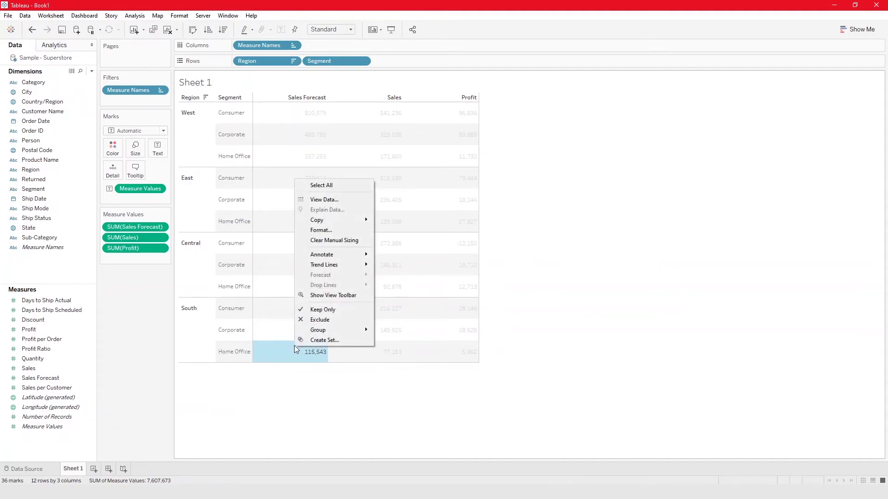
pyautogui.click(333, 229)
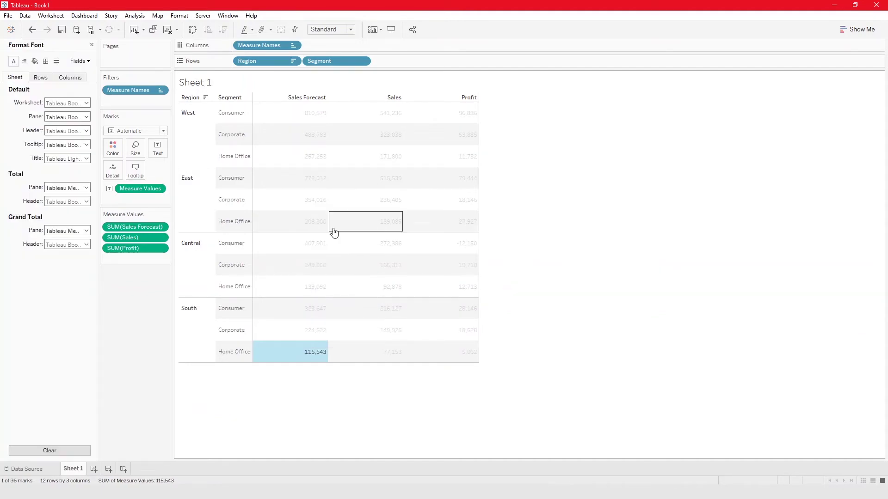
pyautogui.click(45, 62)
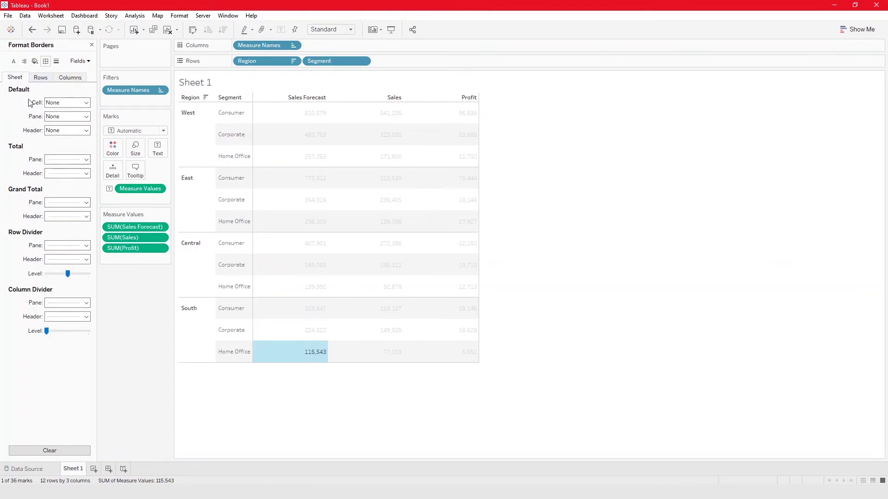
pyautogui.click(56, 104)
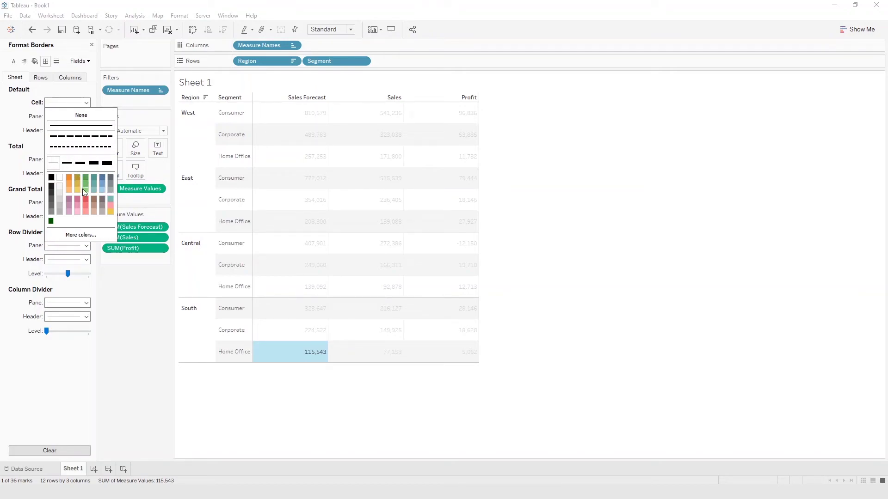
# Make the cell borders thick and black.
pyautogui.click(69, 179)
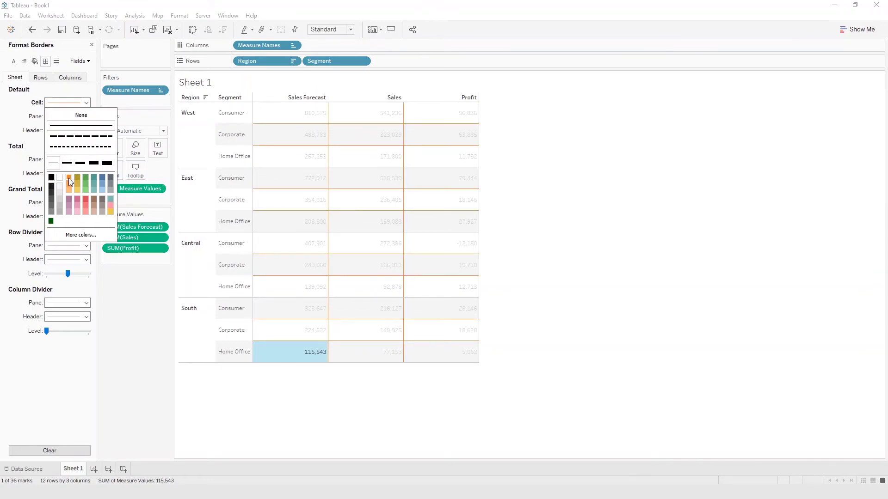
pyautogui.click(51, 179)
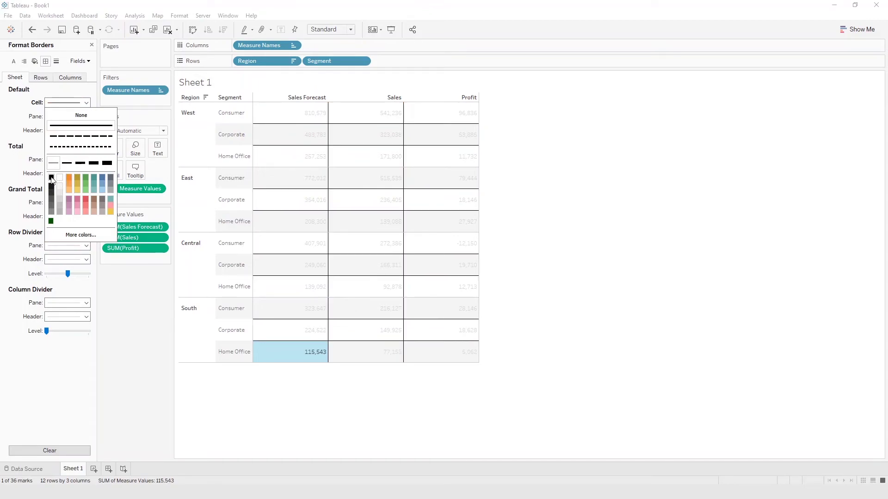
pyautogui.click(80, 165)
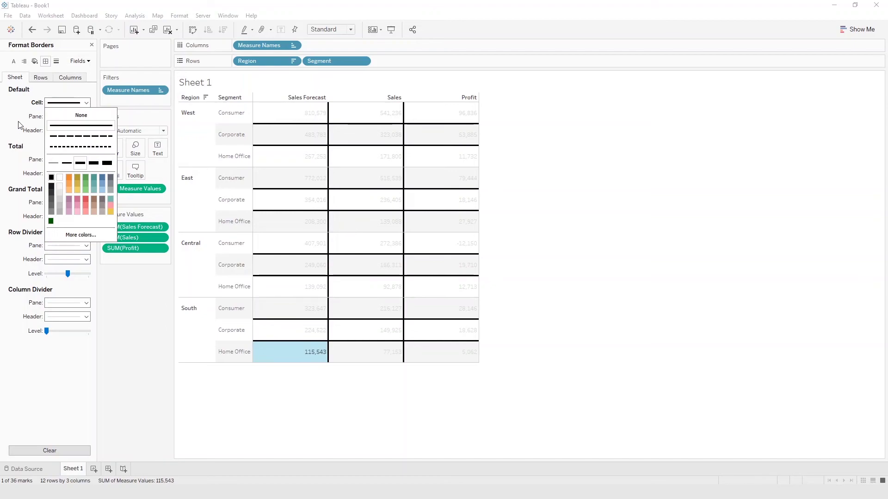
# Give the pane a thicker solid orange border.
pyautogui.click(68, 117)
pyautogui.click(69, 117)
pyautogui.click(71, 140)
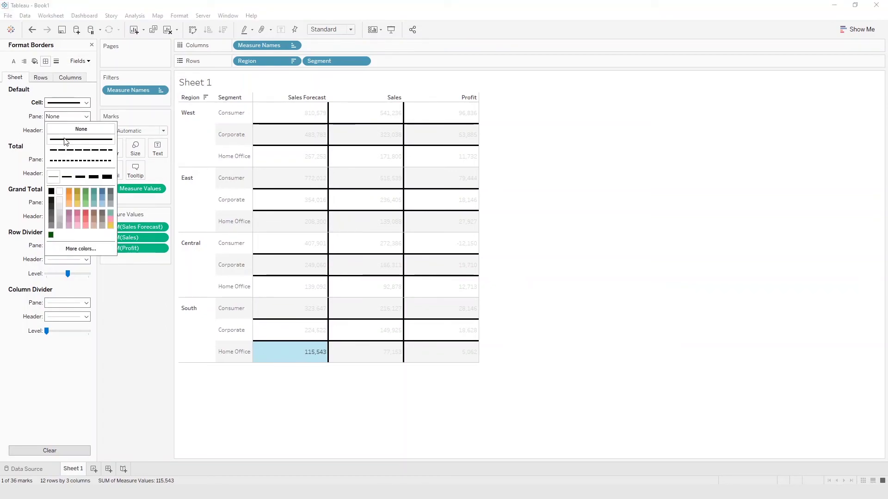
pyautogui.click(68, 189)
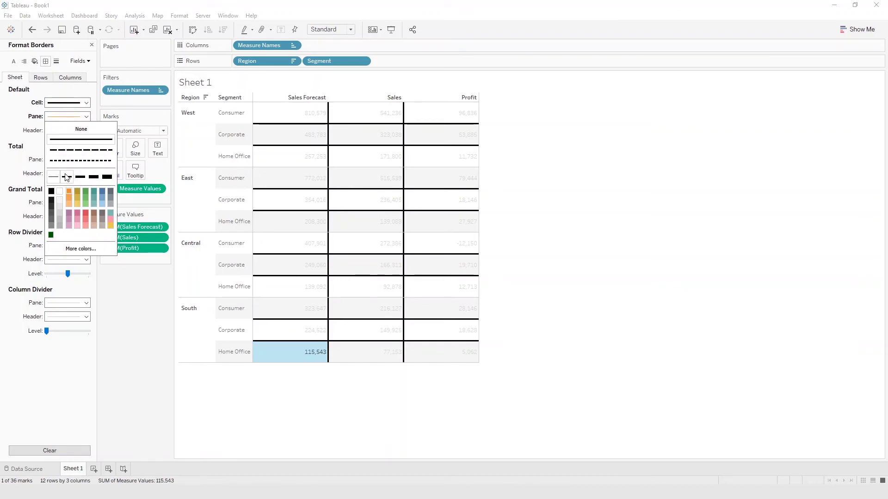
pyautogui.click(67, 176)
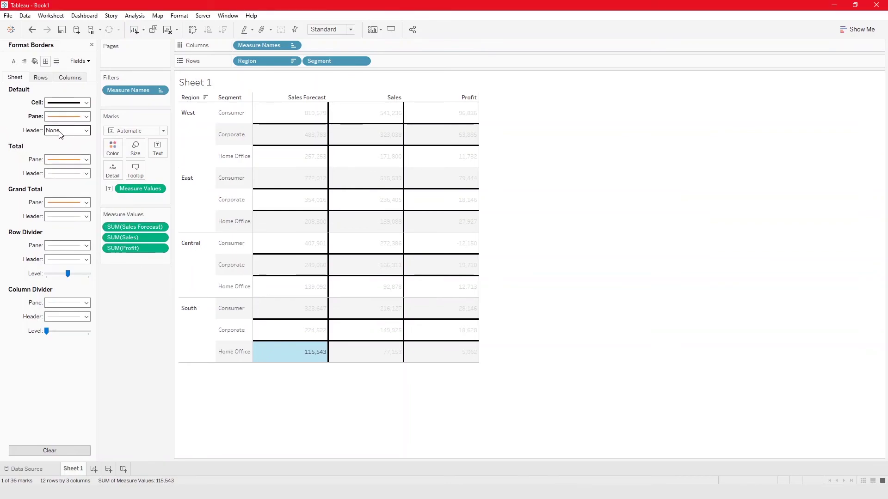
# Set the header borders to a green dashed line at the second width.
pyautogui.click(61, 131)
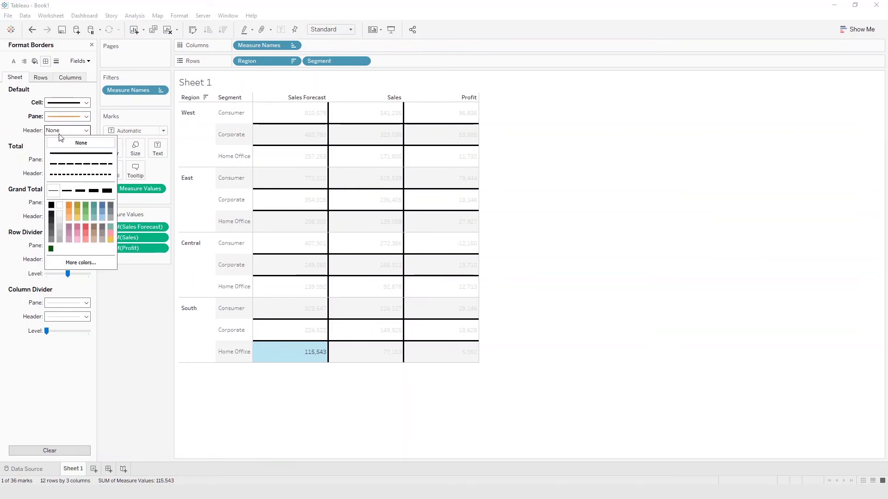
pyautogui.click(67, 165)
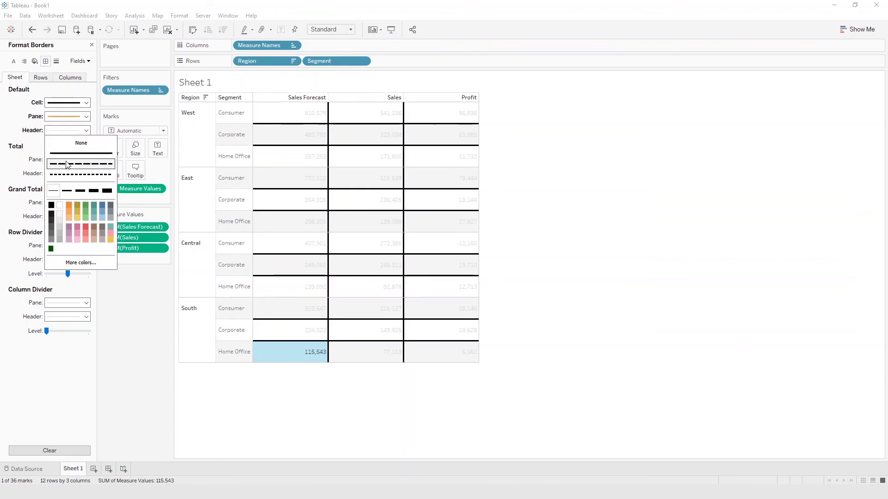
pyautogui.click(66, 191)
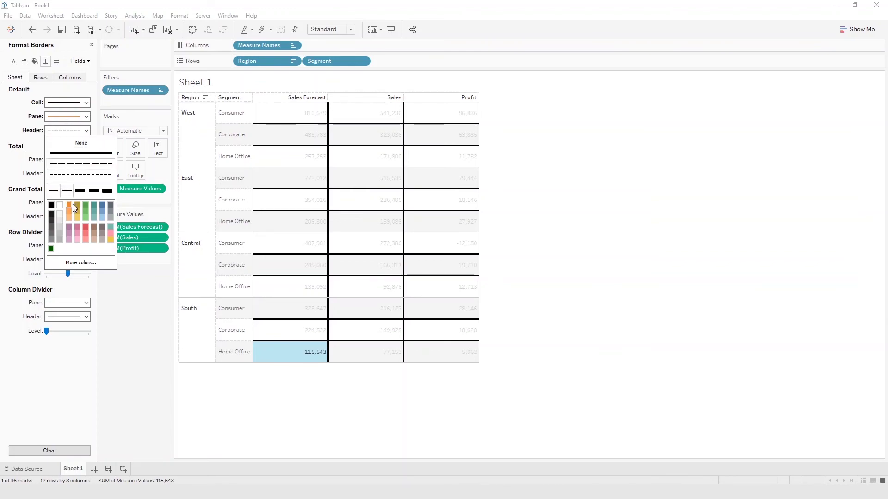
pyautogui.click(85, 211)
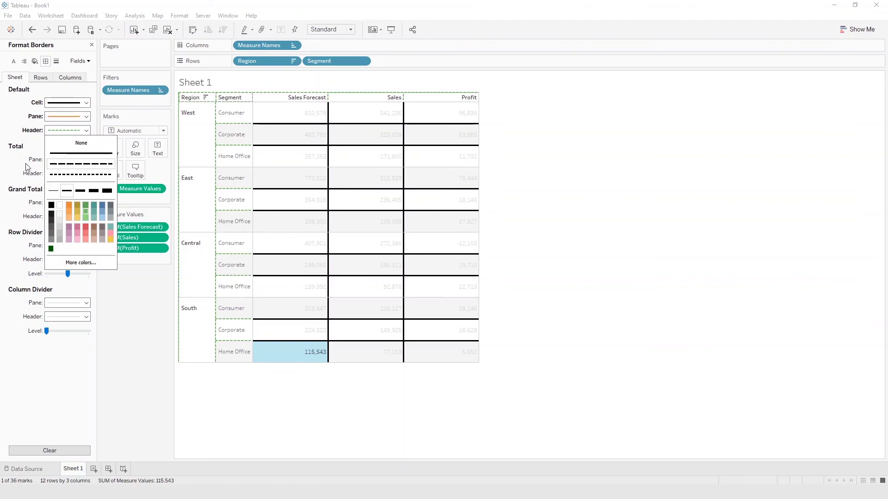
pyautogui.click(27, 147)
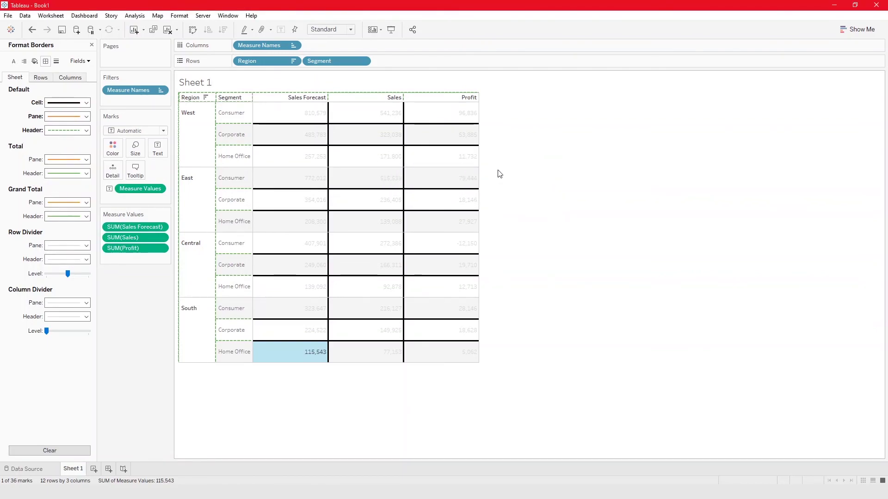
# Deselect the cell so all 36 values show undimmed, then review the Rows and Columns border options.
pyautogui.click(517, 174)
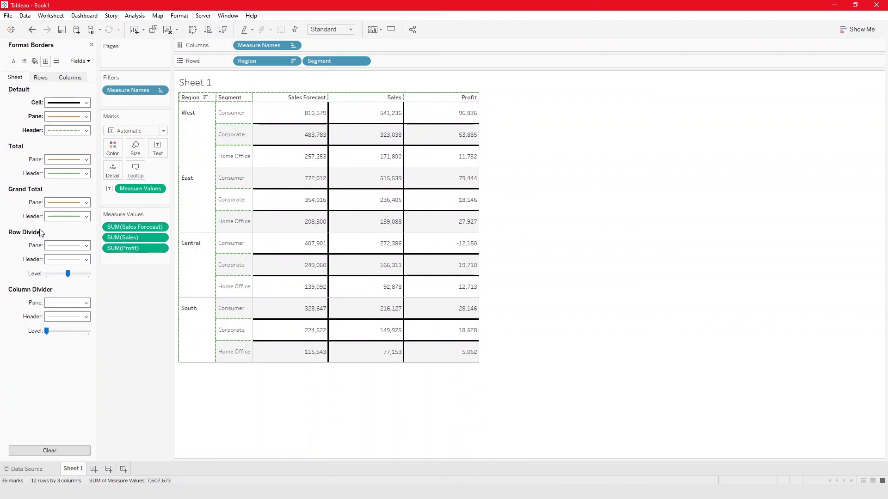
pyautogui.click(38, 78)
pyautogui.click(70, 79)
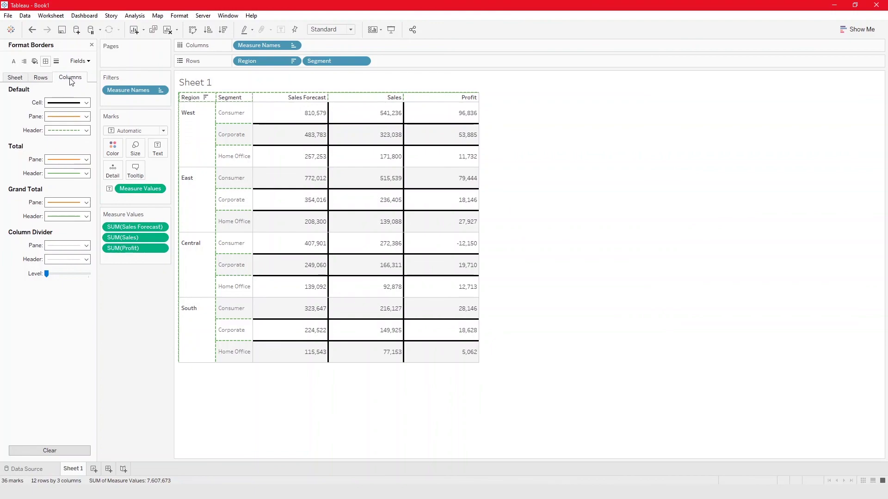
pyautogui.click(19, 79)
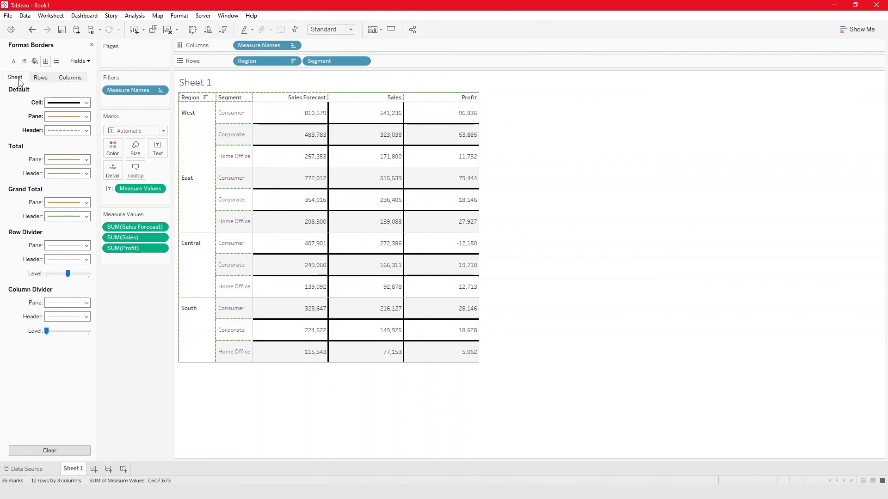